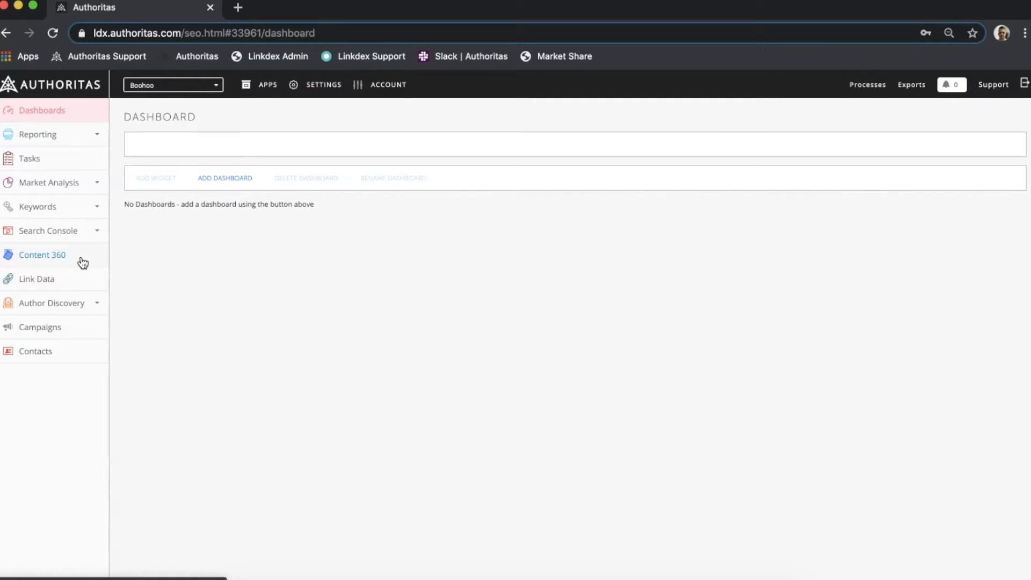
left_click(83, 262)
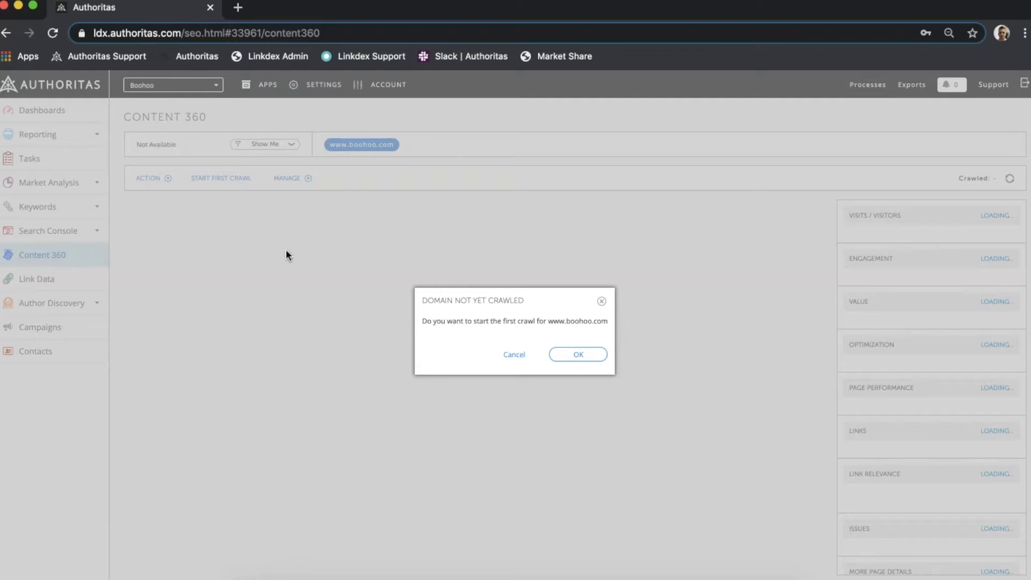
left_click(567, 357)
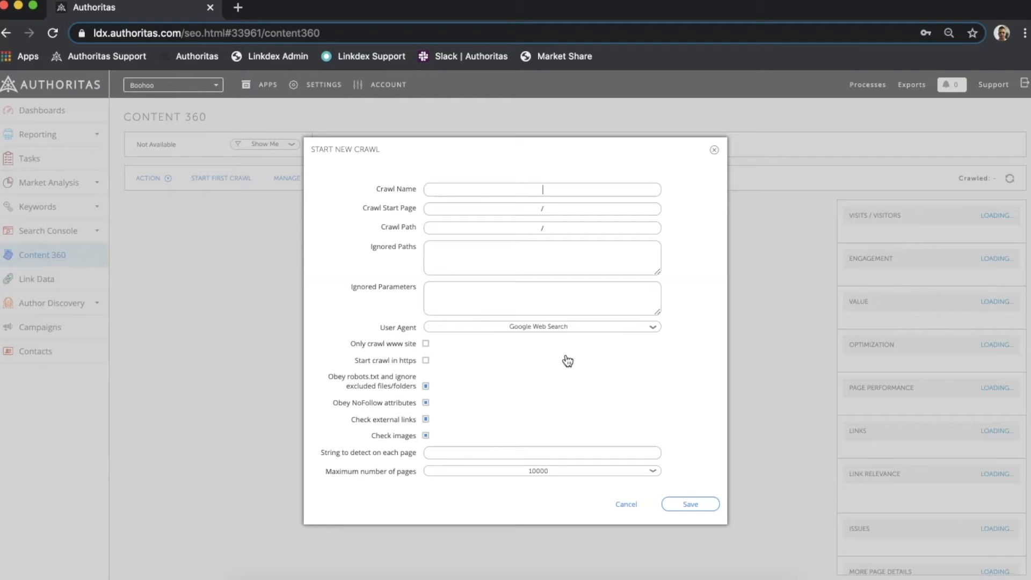
type("kick off crawl")
Enter itemID as an ignored parameter for the crawl and check the available user agent options
left_click(585, 253)
left_click(589, 293)
type("itenID")
key("BackSpace")
key("BackSpace")
type("mID")
left_click(588, 328)
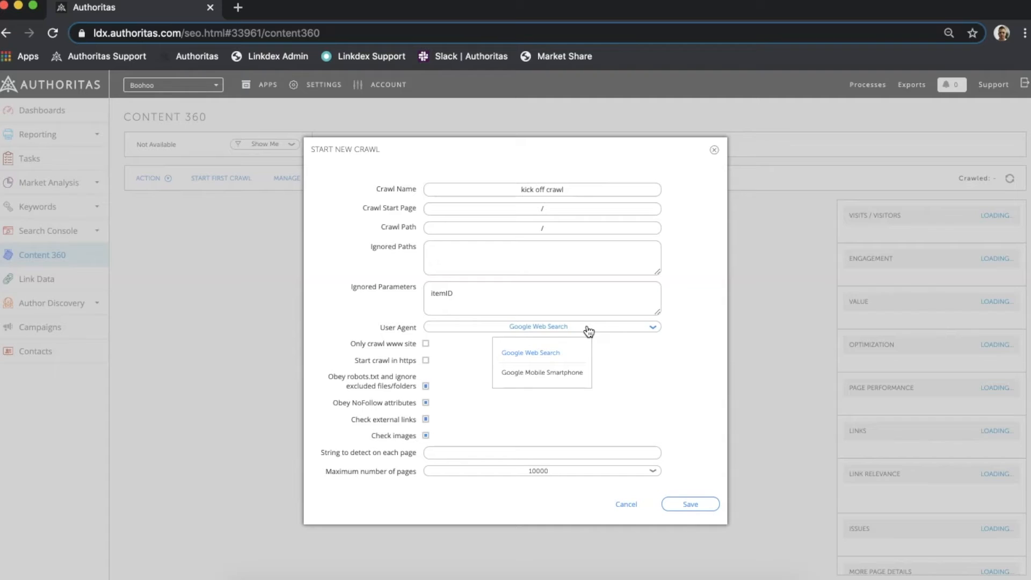
left_click(589, 329)
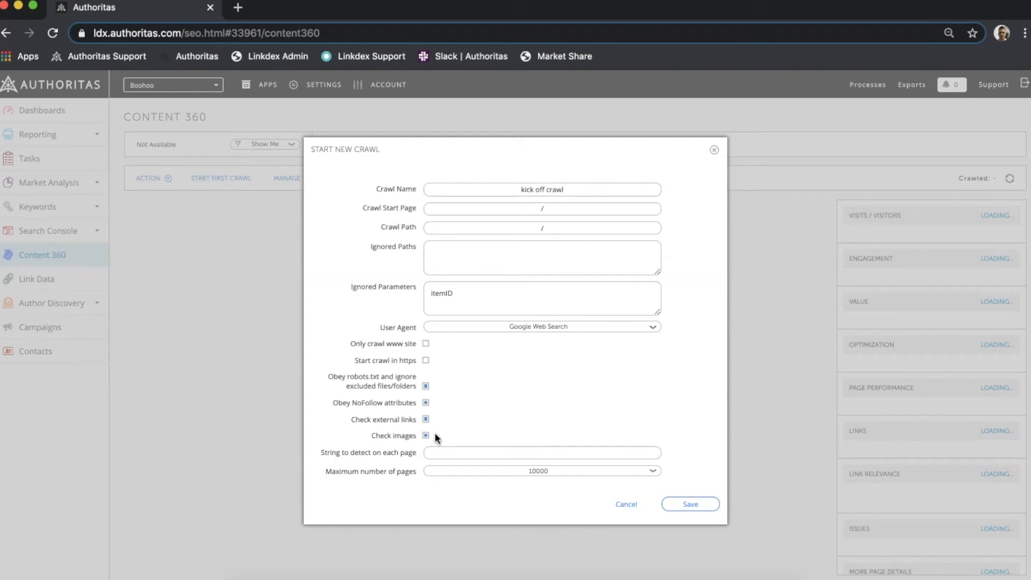
Set the crawl's maximum number of pages to 20000 and save the crawl
left_click(450, 451)
left_click(455, 474)
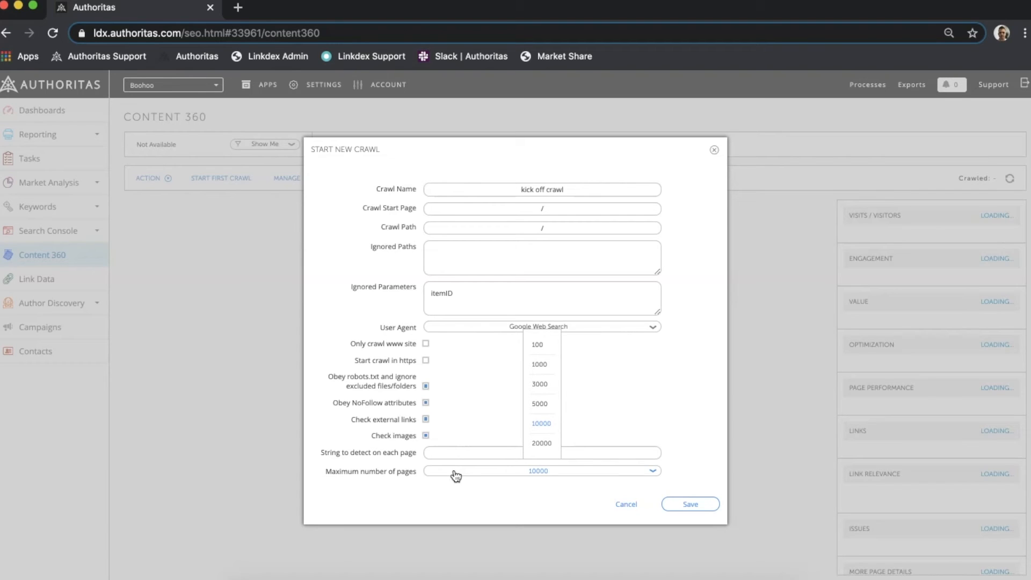
left_click(541, 445)
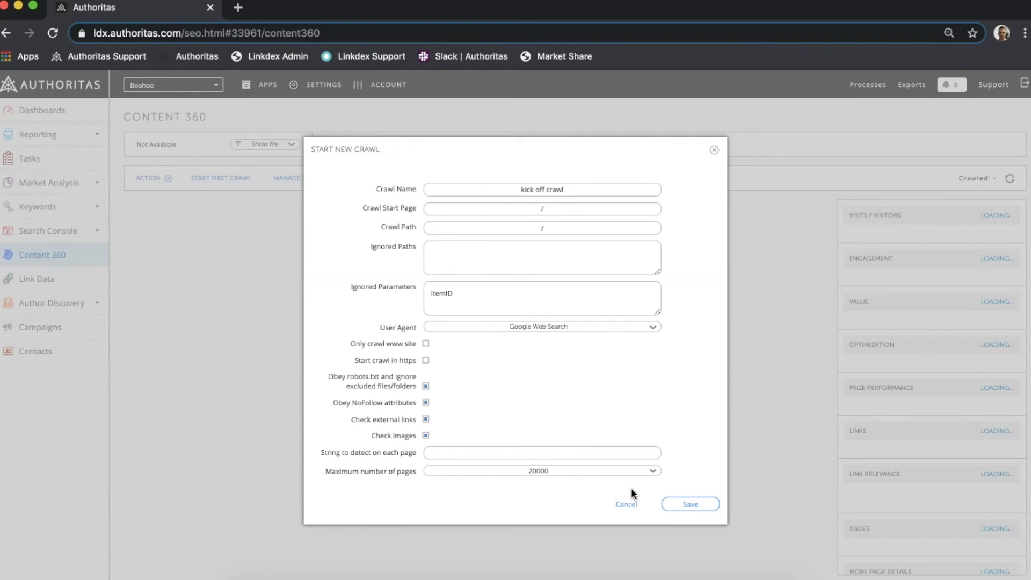
left_click(672, 507)
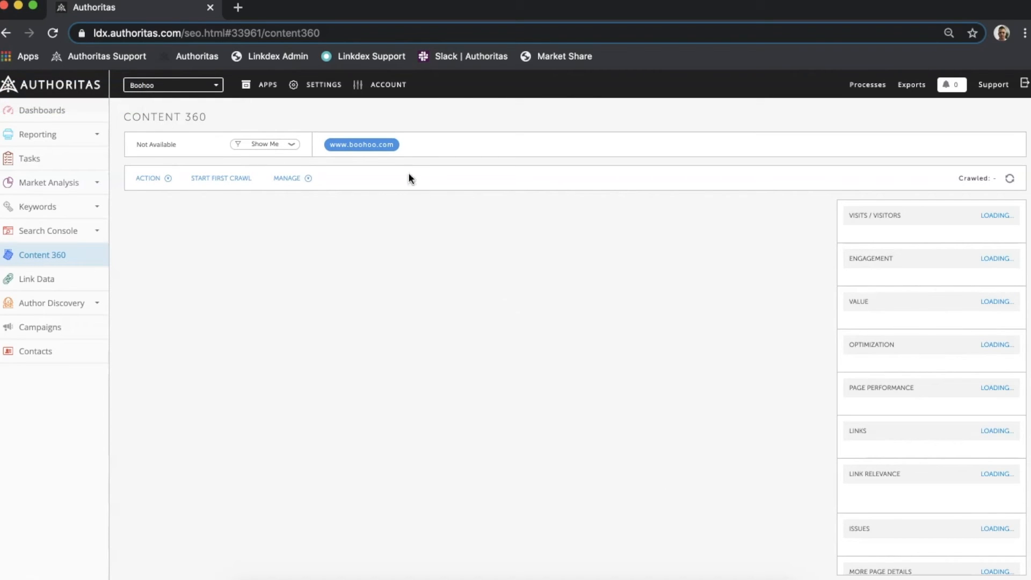
left_click(391, 146)
left_click(394, 172)
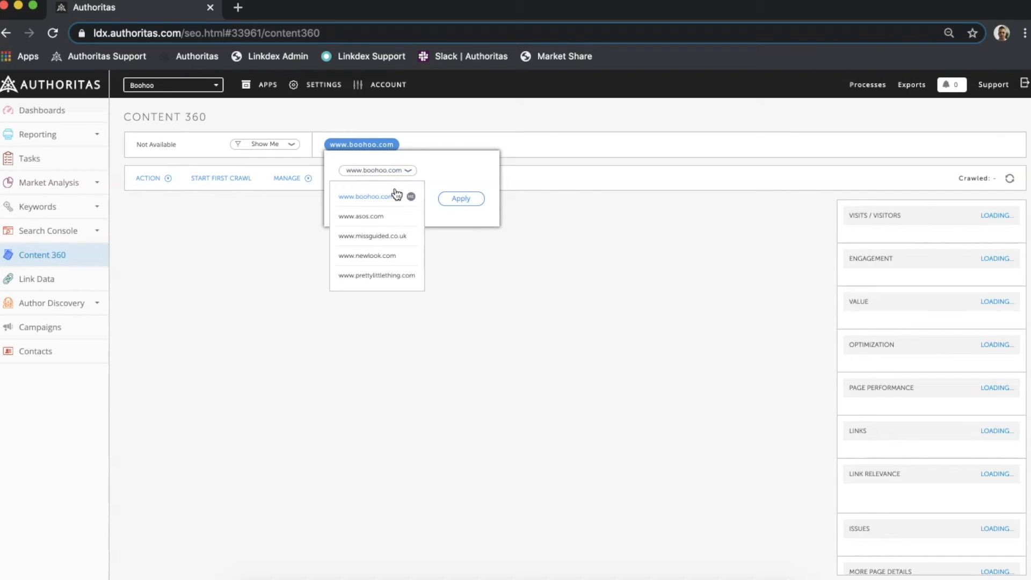
left_click(396, 219)
left_click(455, 202)
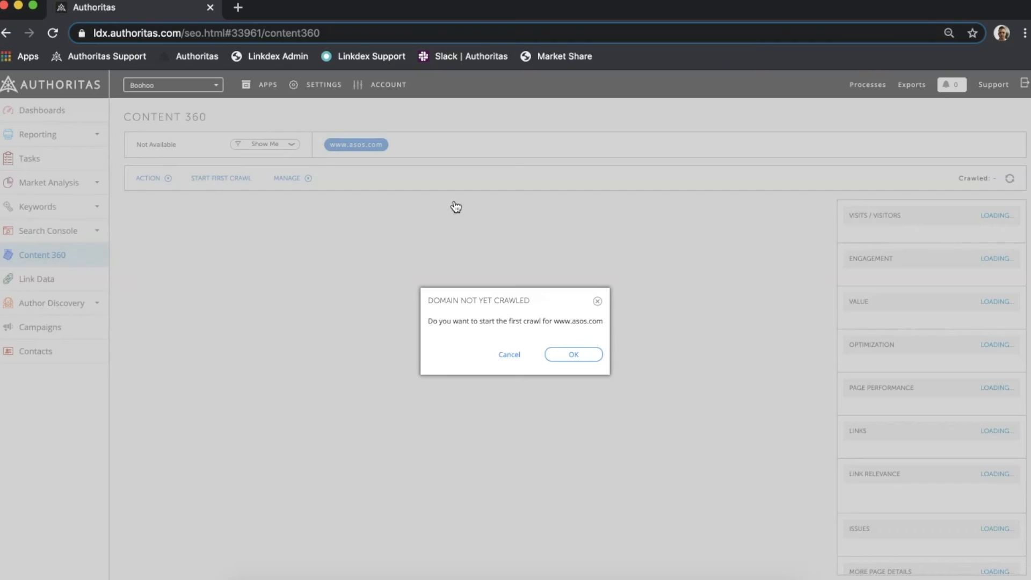
left_click(554, 358)
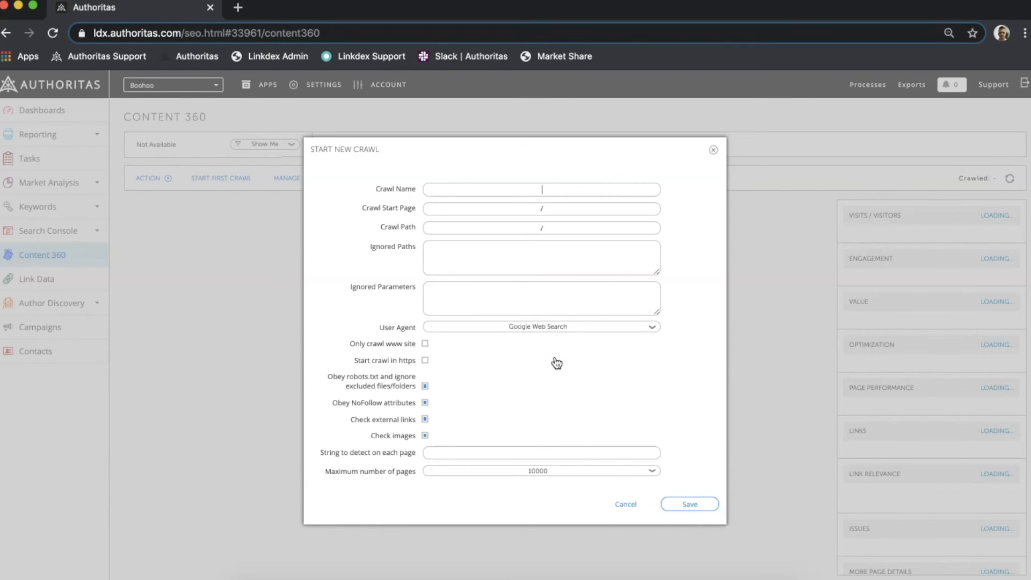
type("Asos kick off crawl")
left_click(622, 505)
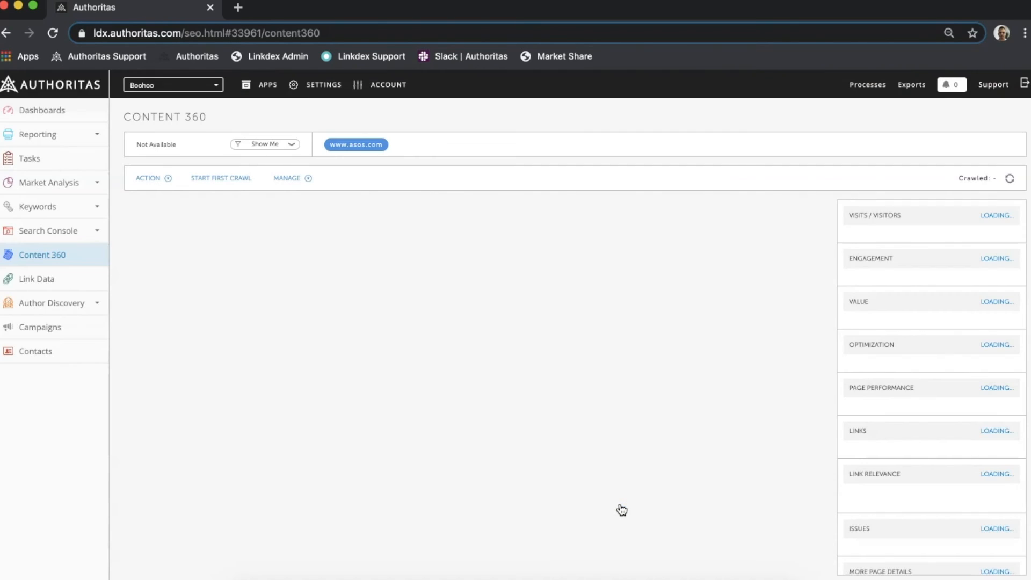
Set up a new crawl schedule named "monthly crawl" for the boohoo, asos, missguided, newlook and prettylittlething domains
left_click(333, 90)
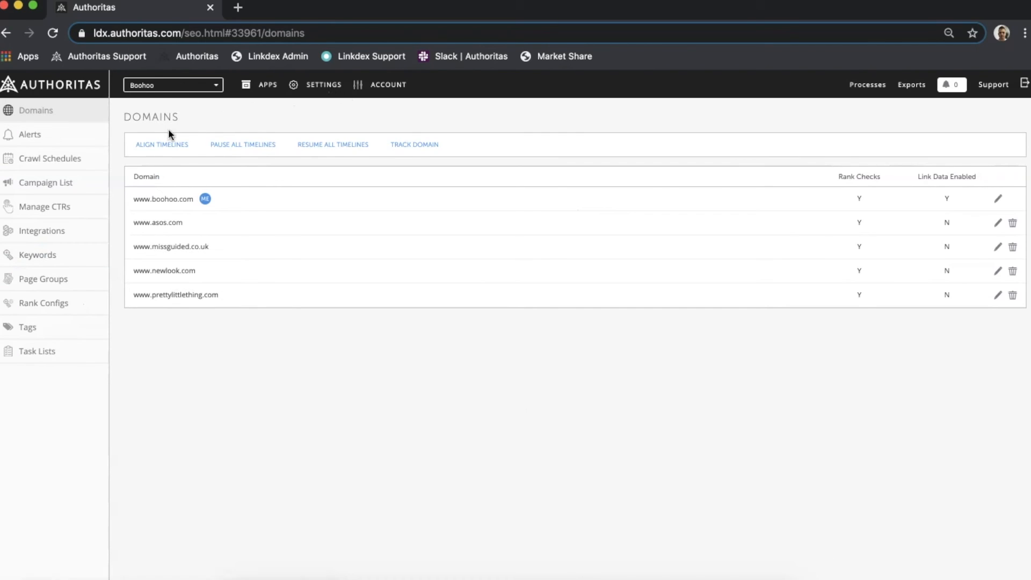
left_click(96, 167)
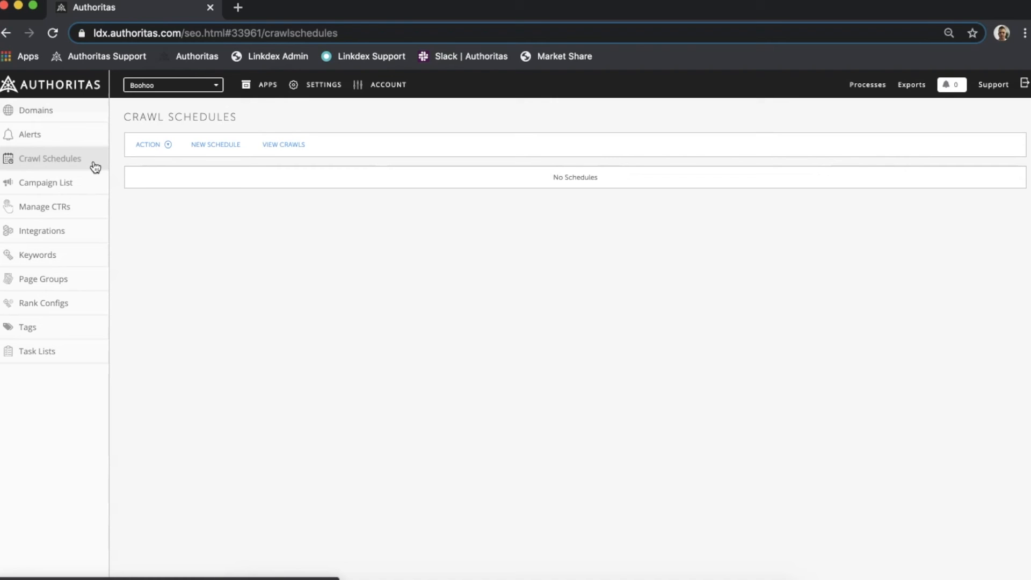
left_click(214, 148)
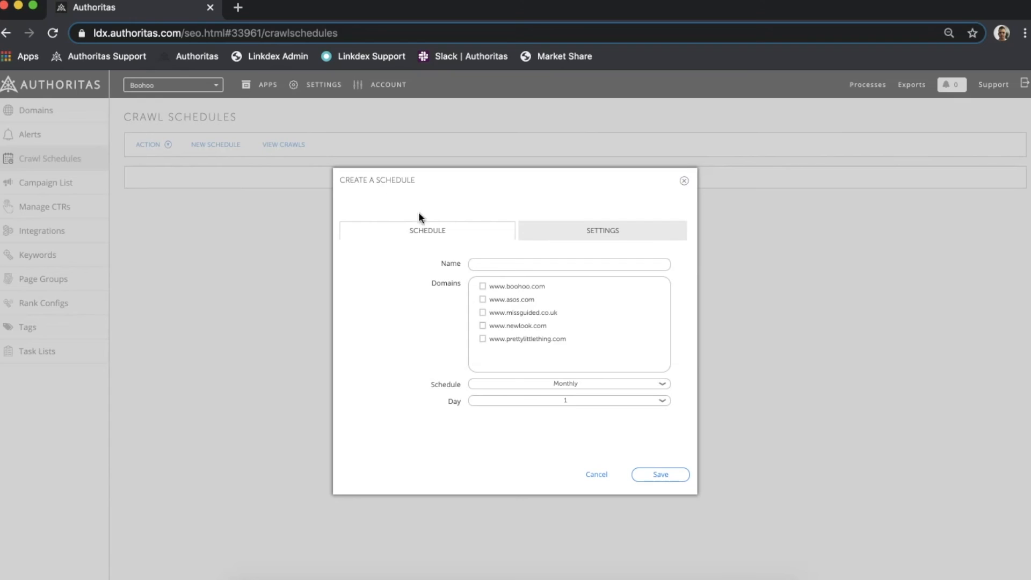
type("monthly crawl")
left_click(507, 287)
left_click(504, 300)
left_click(502, 313)
left_click(503, 326)
left_click(502, 340)
Set the schedule's maximum number of pages to 20000, enable checking of external links and images, and save it
left_click(610, 231)
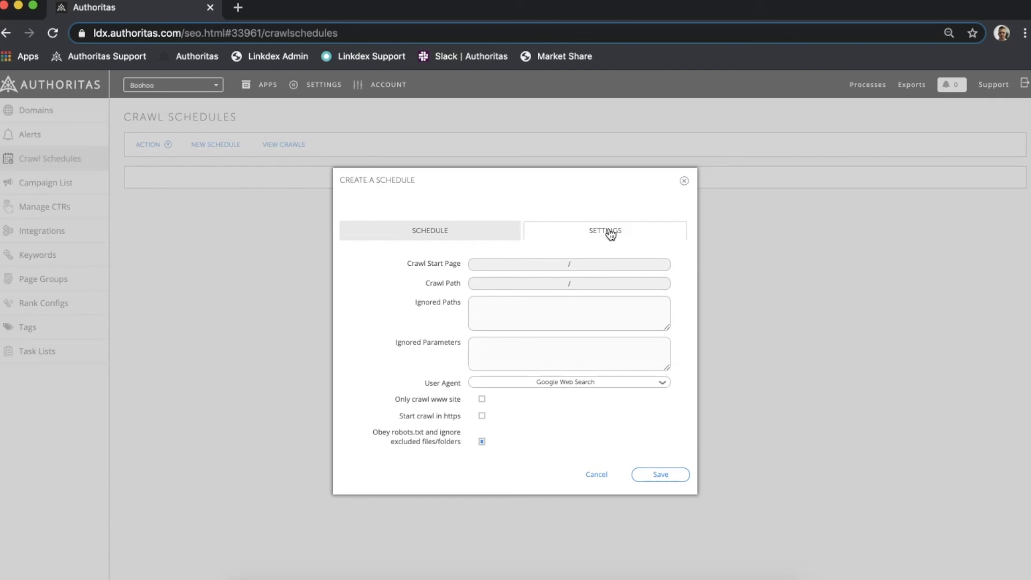
scroll(620, 405, "down", 3)
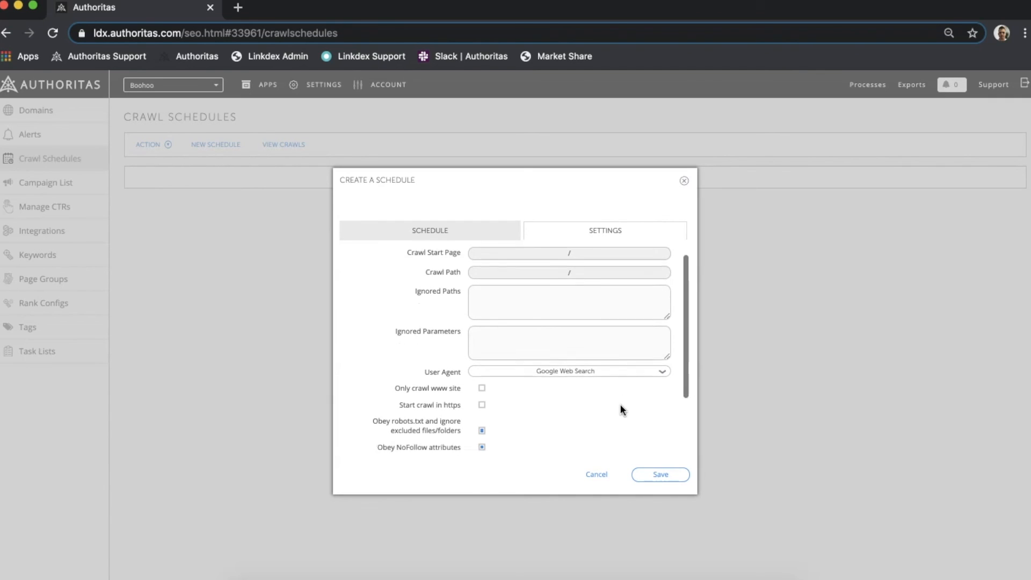
scroll(620, 409, "down", 1)
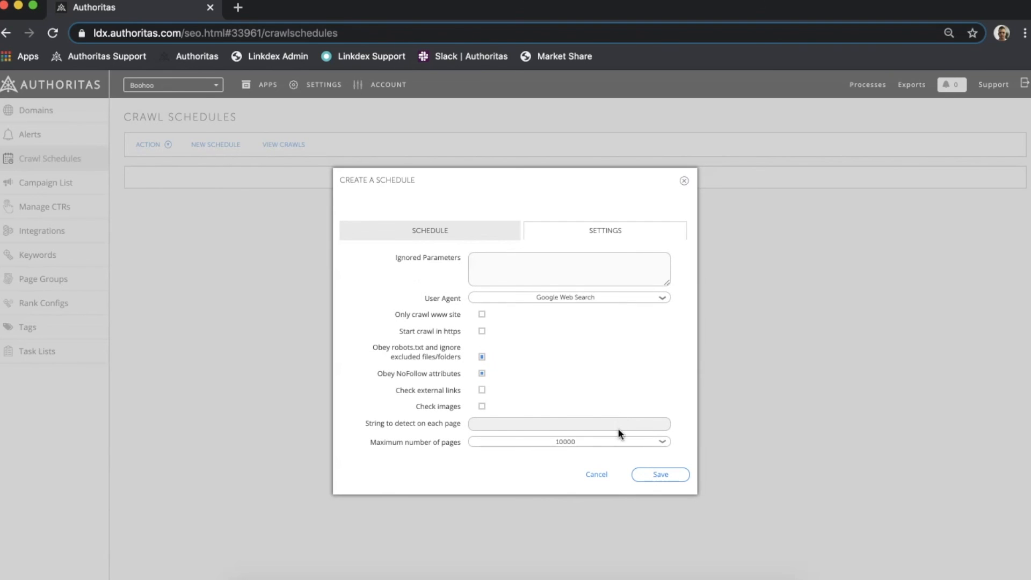
left_click(617, 444)
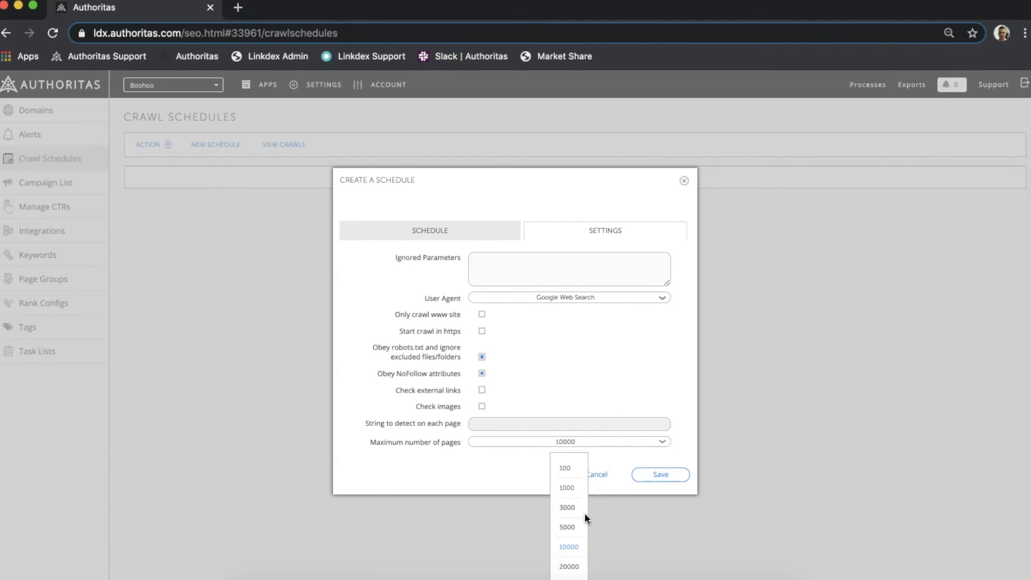
left_click(571, 567)
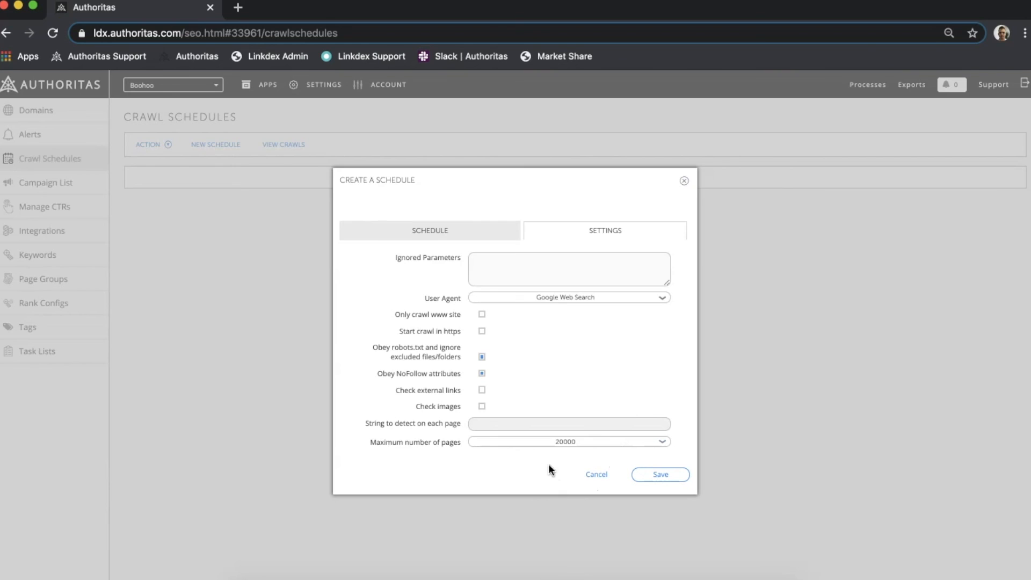
left_click(482, 407)
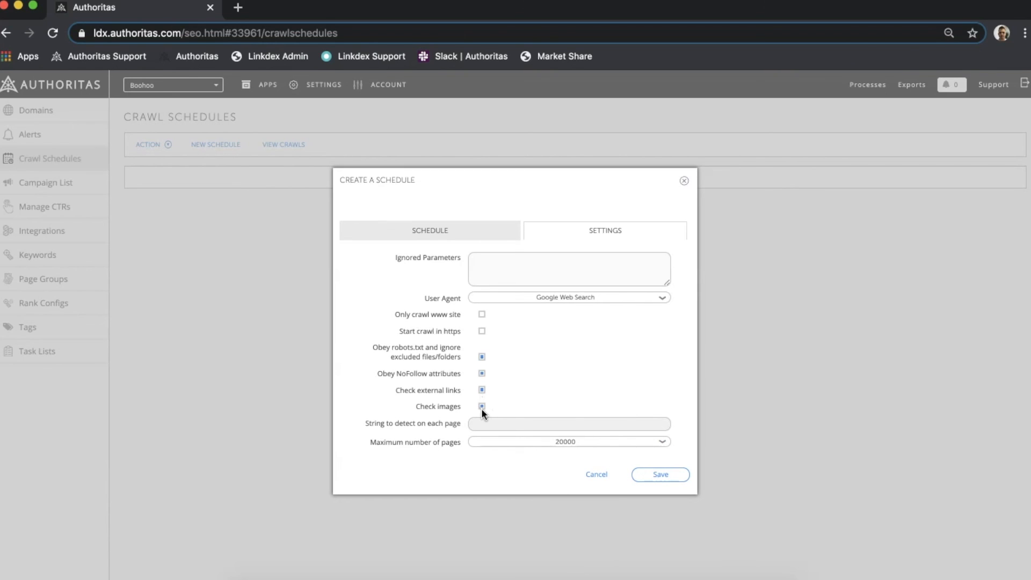
left_click(649, 475)
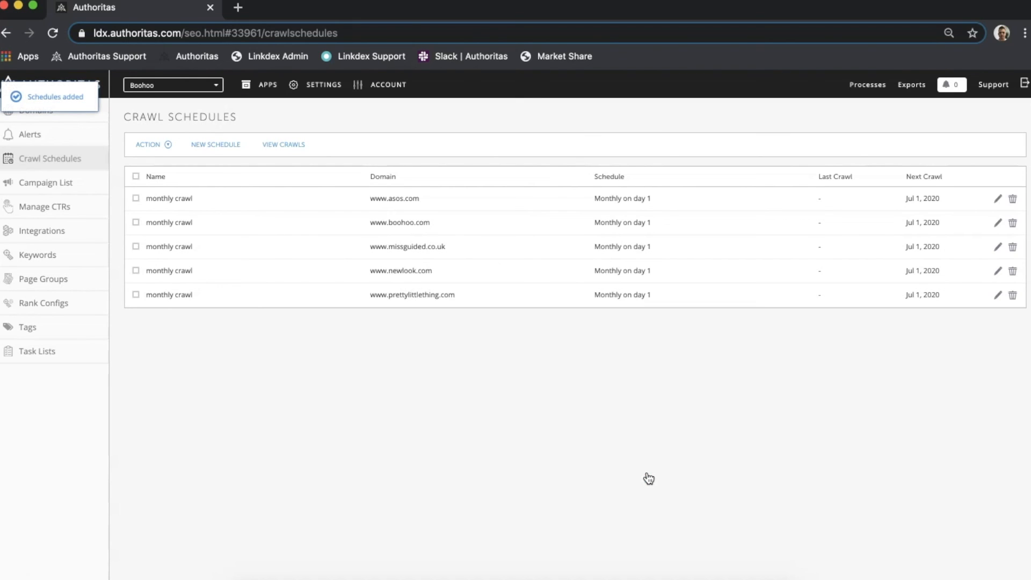